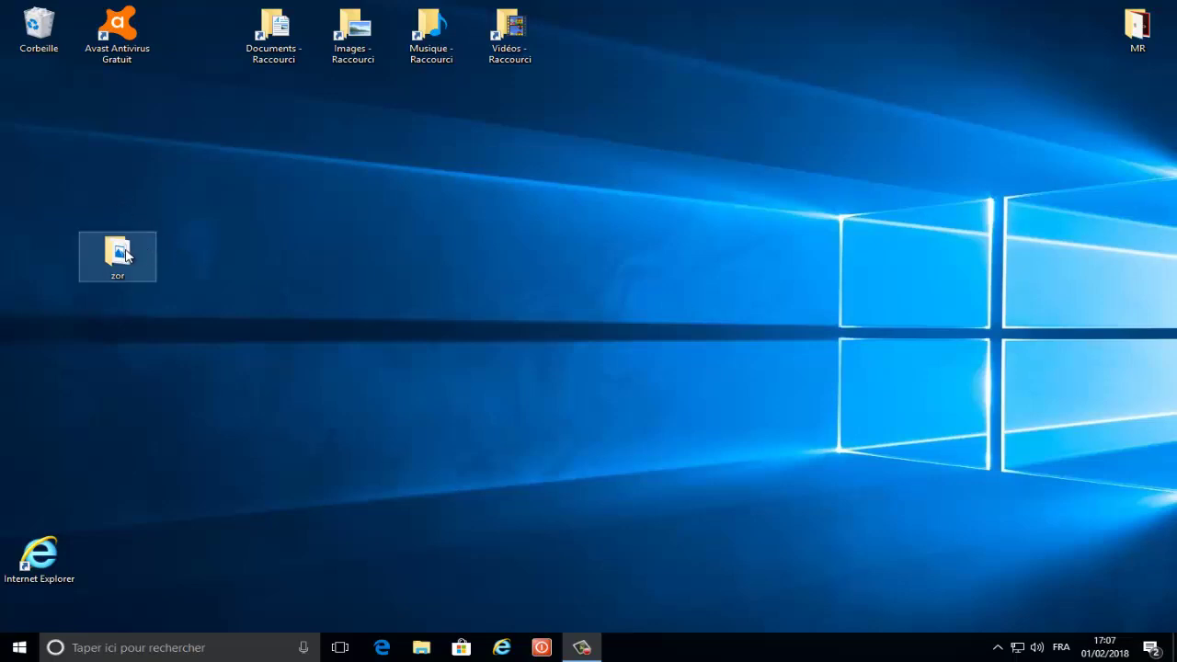
{"action": "left_click", "coordinate": [126, 255]}
{"action": "double_click", "coordinate": [126, 254]}
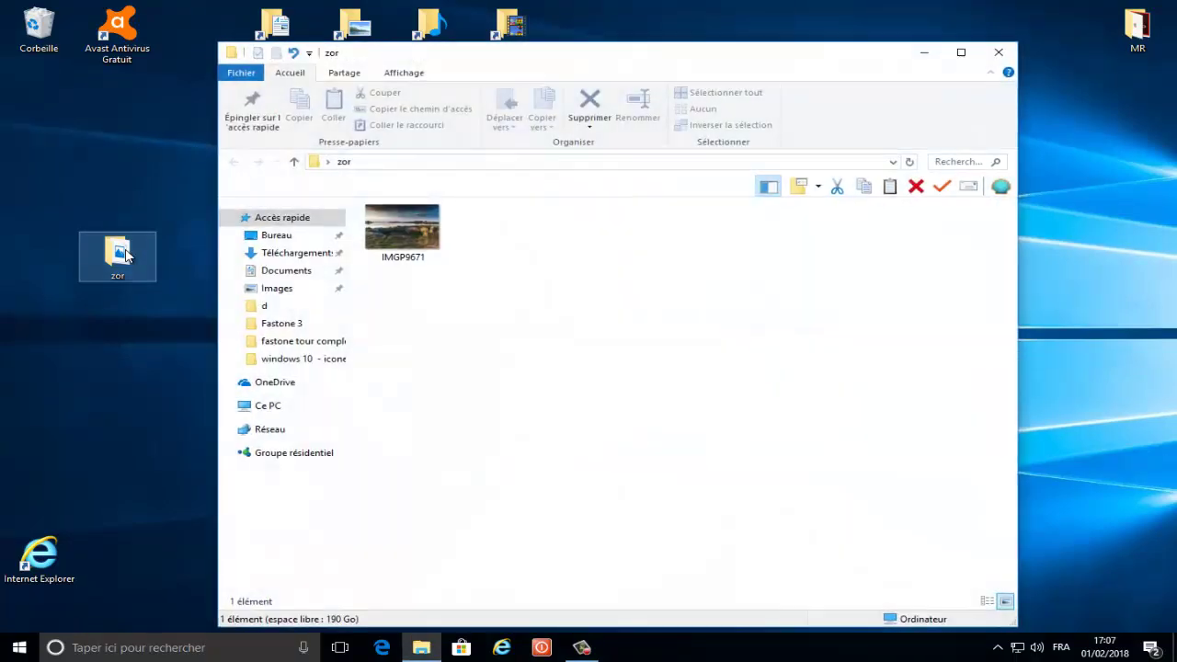
{"action": "left_click", "coordinate": [414, 241]}
{"action": "double_click", "coordinate": [416, 243]}
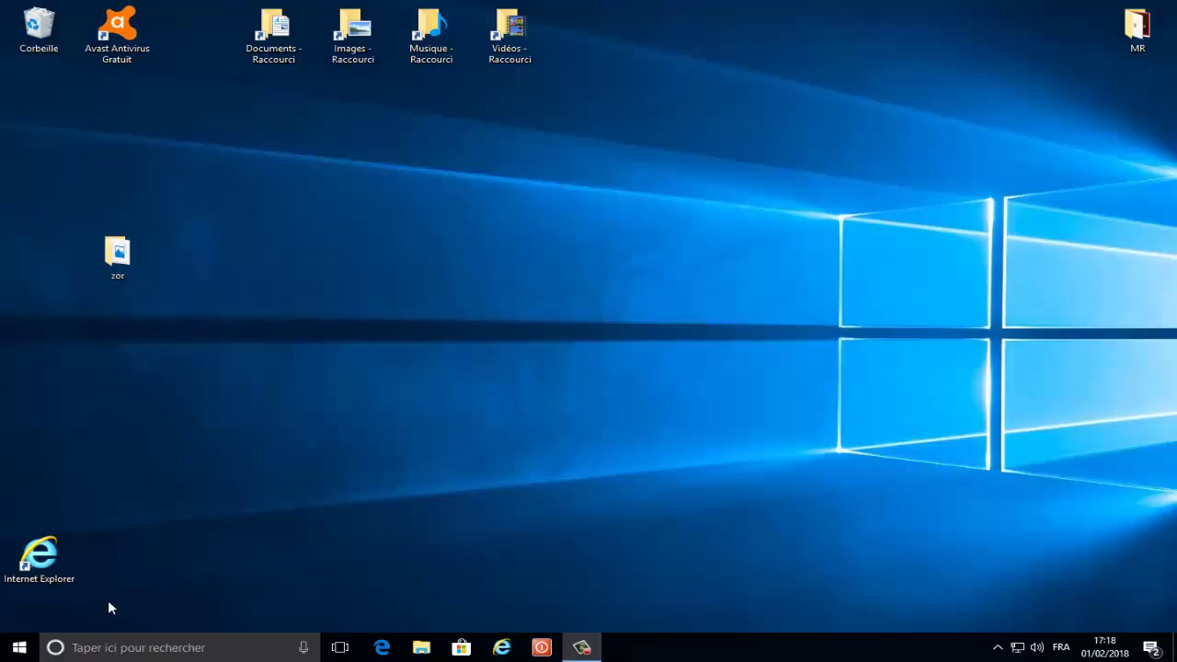
Launch Internet Explorer, Google 'Zor' and open the ZOR.com result
{"action": "double_click", "coordinate": [52, 564]}
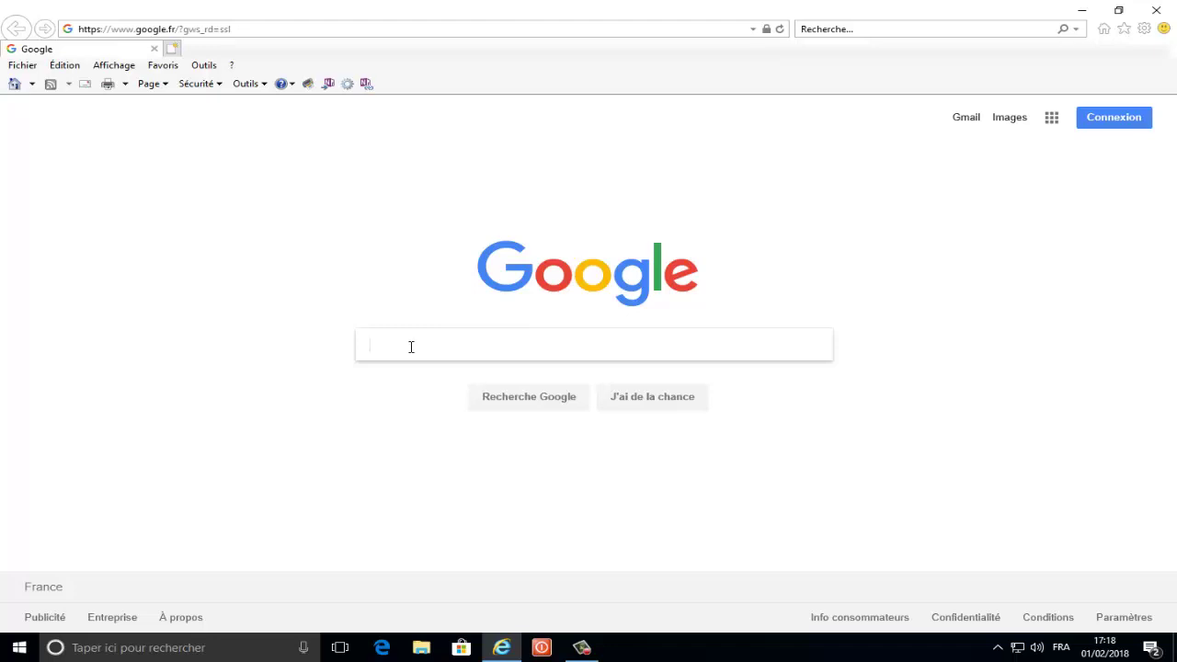
{"action": "type", "text": "Z"}
{"action": "type", "text": "or"}
{"action": "left_click", "coordinate": [543, 408]}
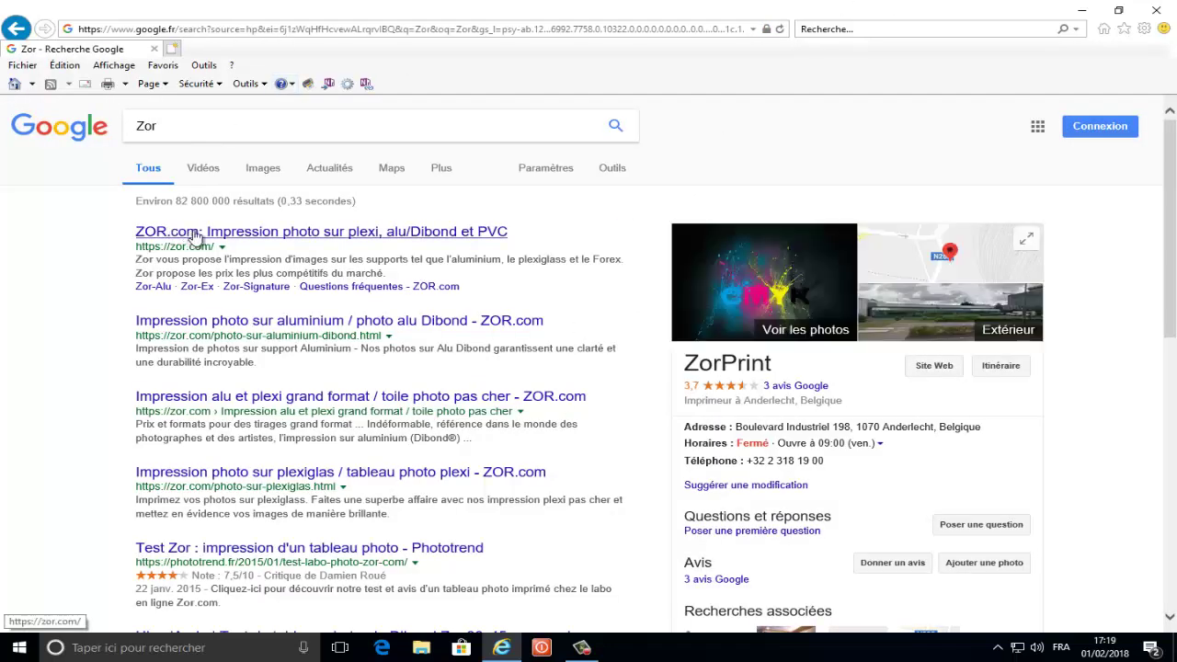
{"action": "left_click", "coordinate": [194, 235]}
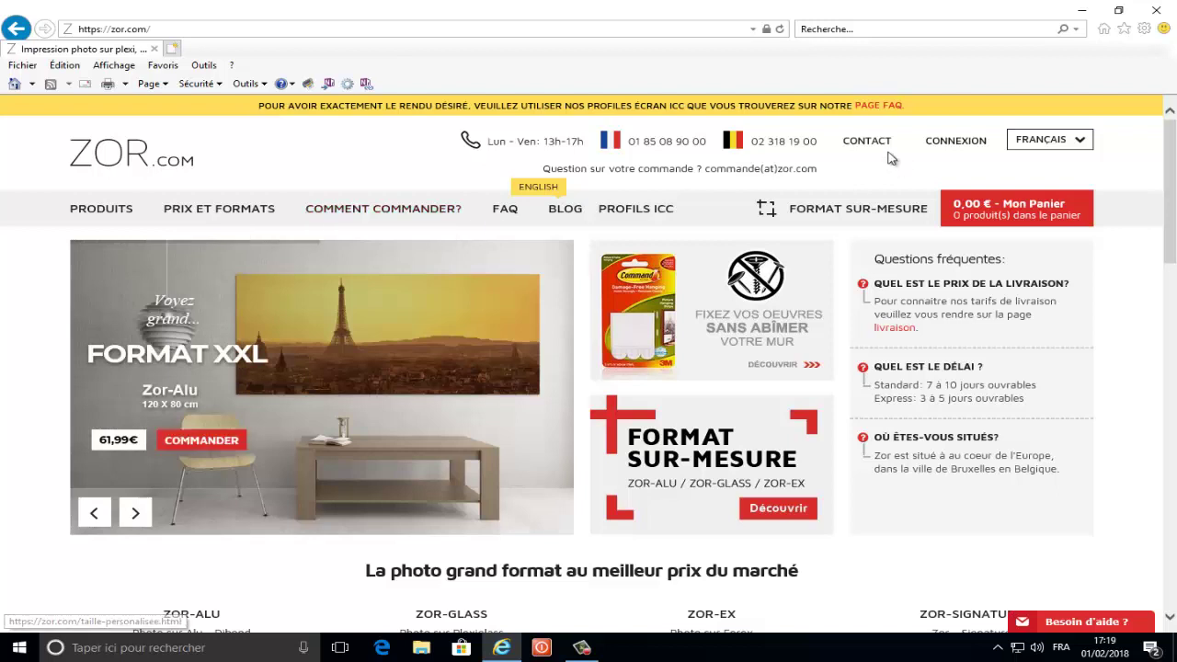
Open CONNEXION, look over the CRÉER UN COMPTE form, then return to sign in
{"action": "left_click", "coordinate": [956, 140]}
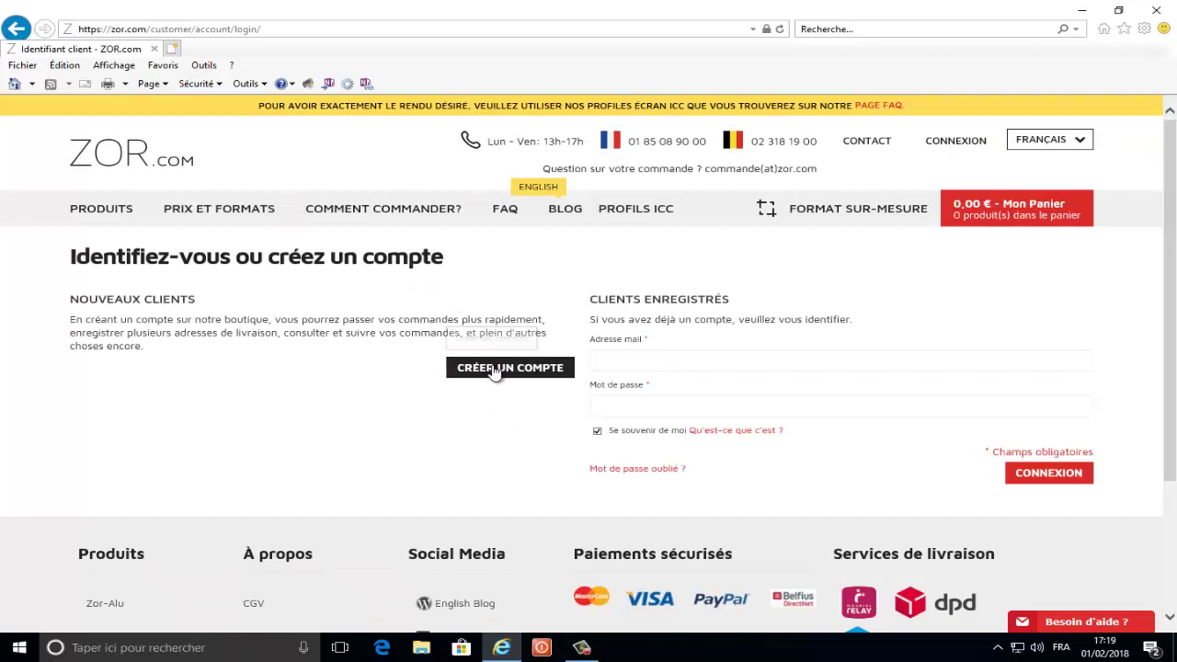
{"action": "left_click", "coordinate": [496, 369]}
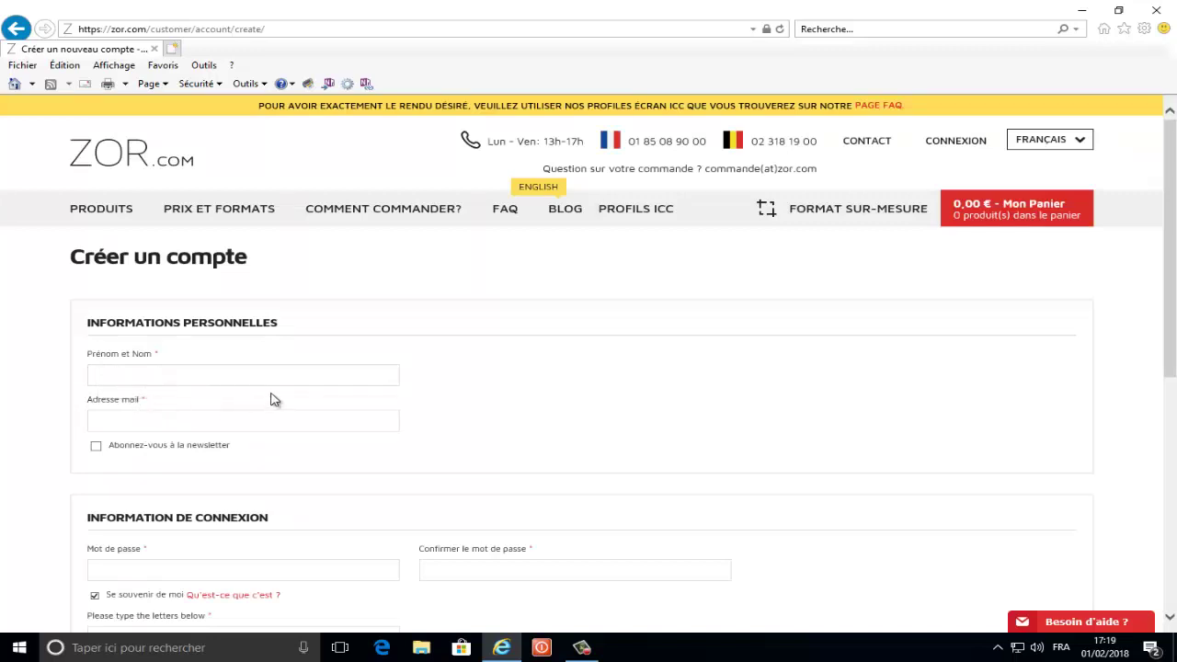
{"action": "scroll", "coordinate": [355, 376], "scroll_direction": "down", "scroll_amount": 3}
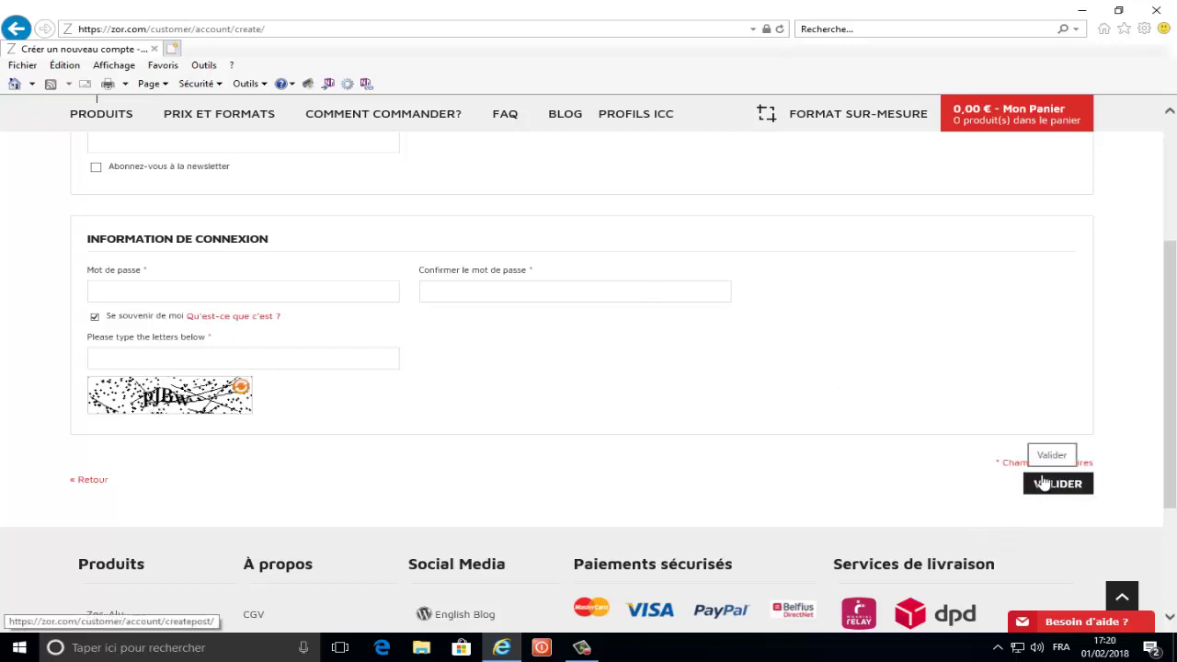
{"action": "scroll", "coordinate": [859, 315], "scroll_direction": "up", "scroll_amount": 3}
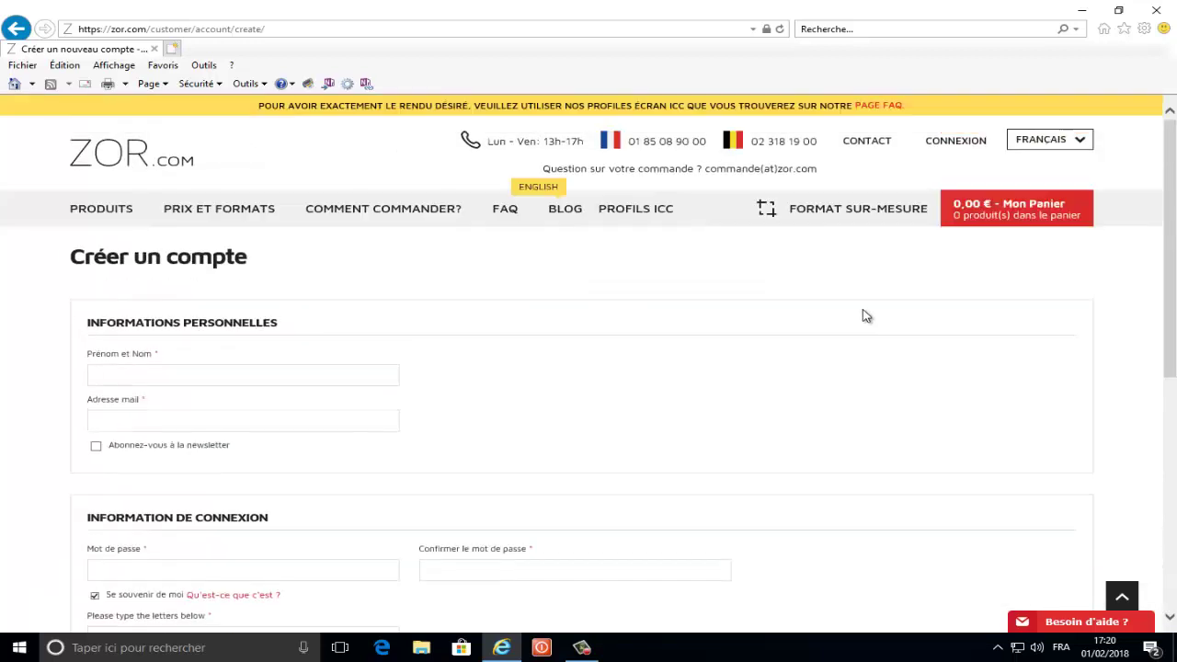
{"action": "left_click", "coordinate": [957, 143]}
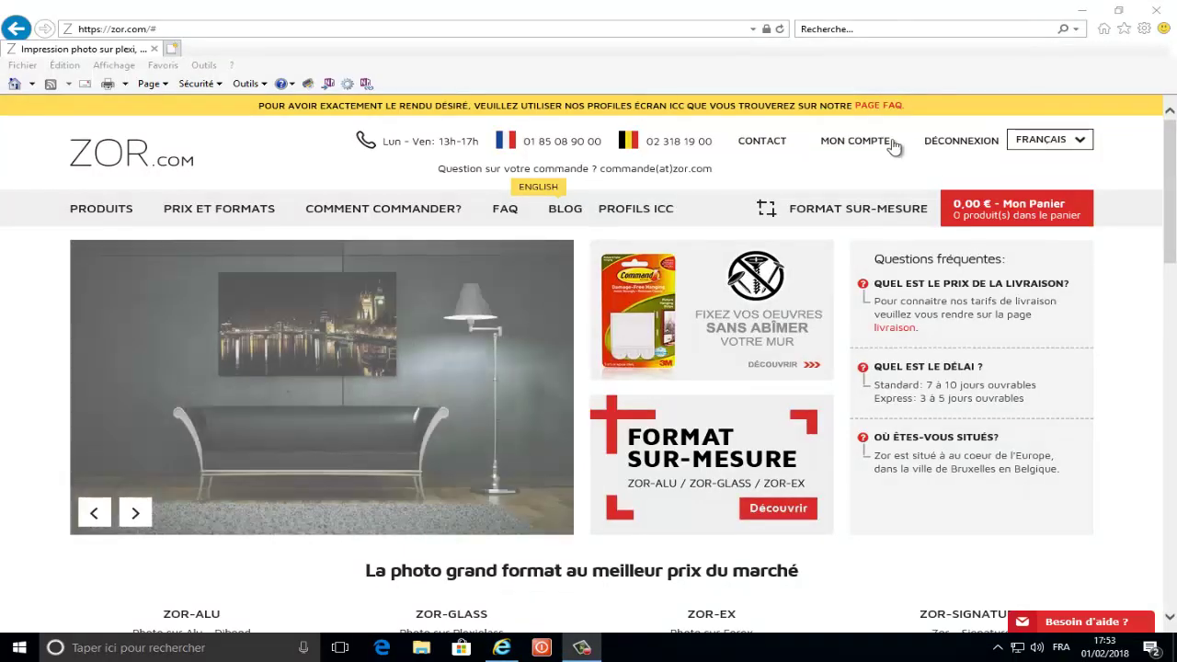
Open ZOR-GLASS: Photo sur Plexi from PRODUITS and begin uploading a photo
{"action": "mouse_move", "coordinate": [623, 210]}
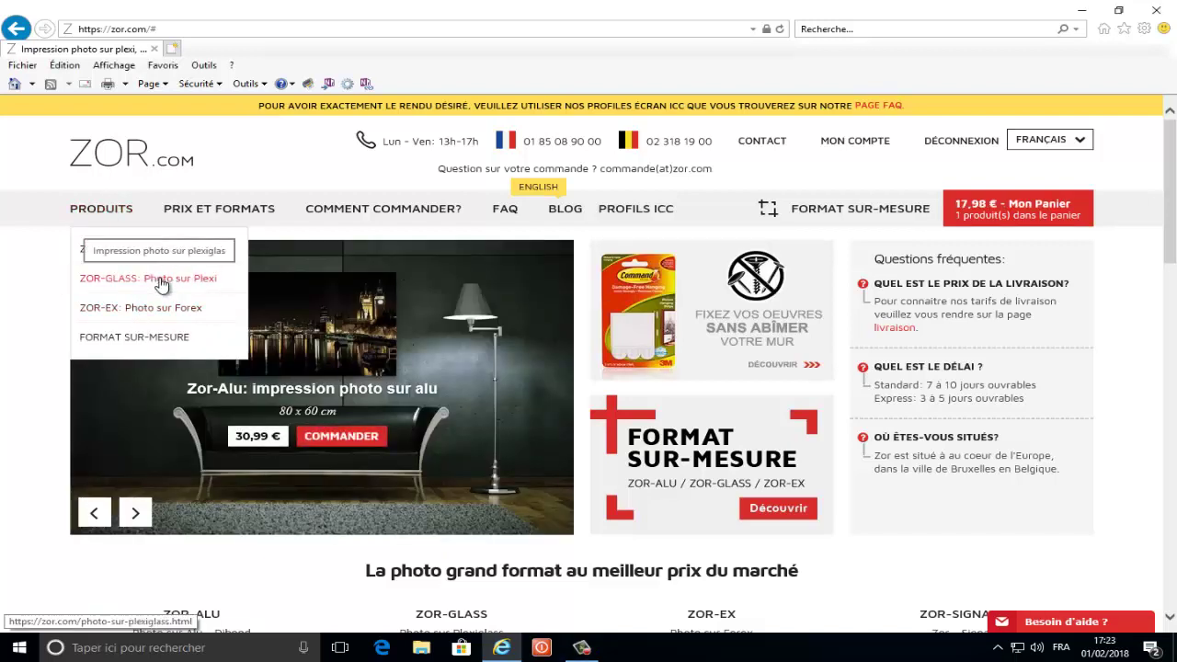
{"action": "left_click", "coordinate": [160, 282]}
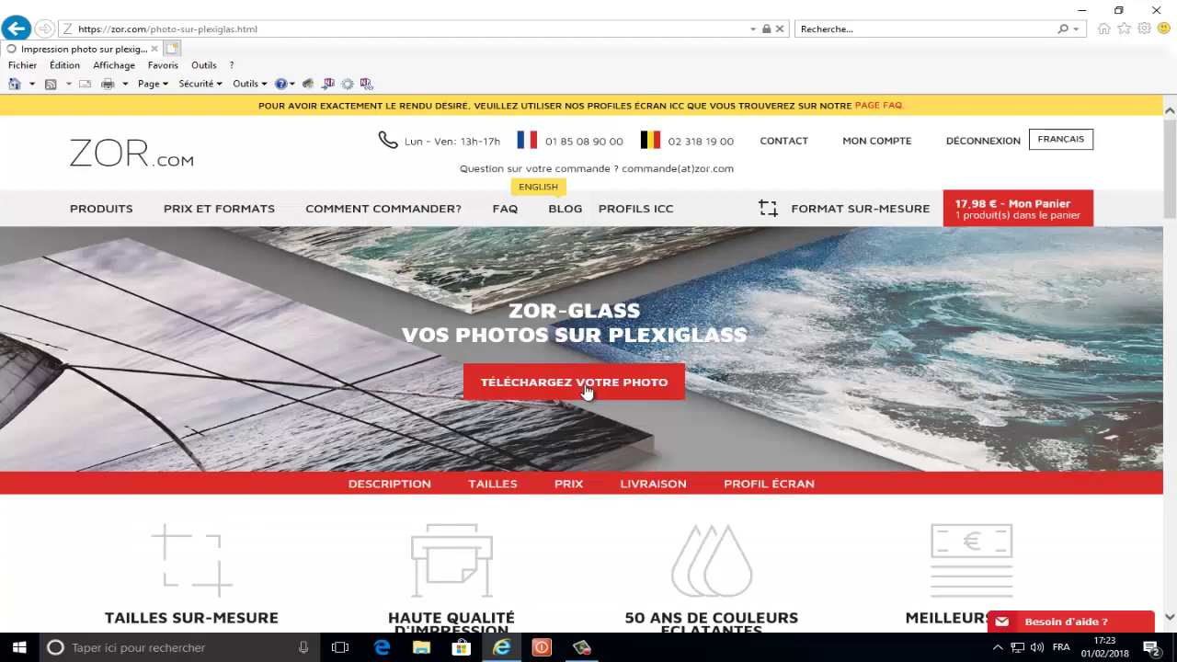
{"action": "left_click", "coordinate": [586, 390]}
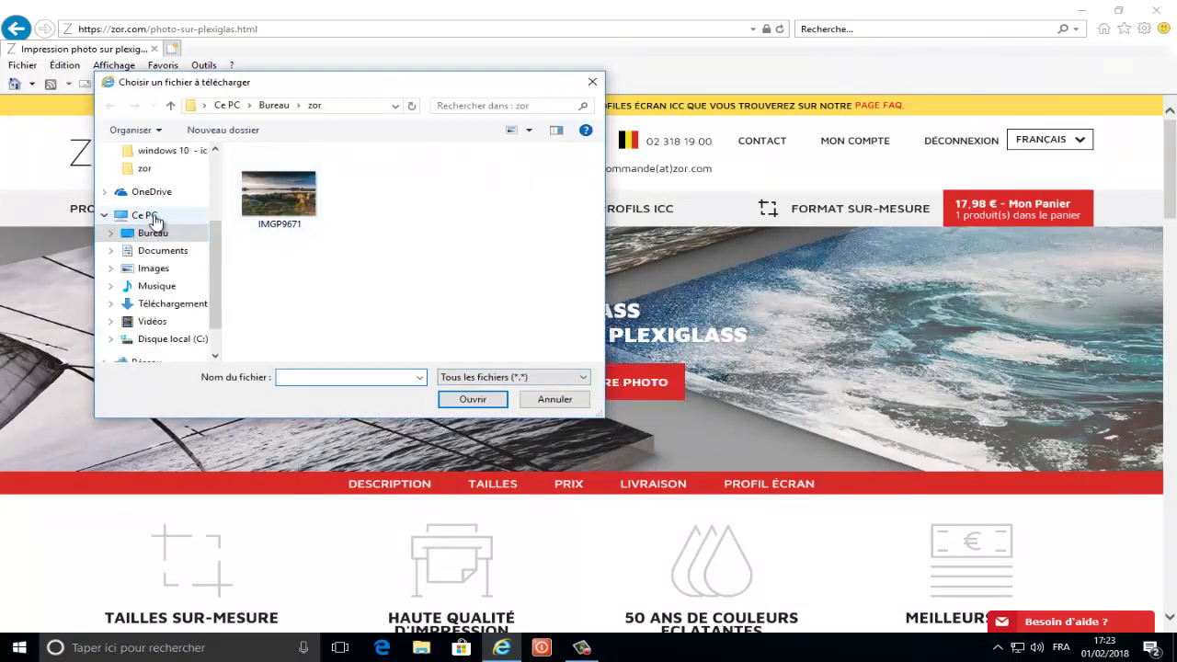
Upload IMGP9671 from the zor folder on the Desktop
{"action": "left_click", "coordinate": [156, 231]}
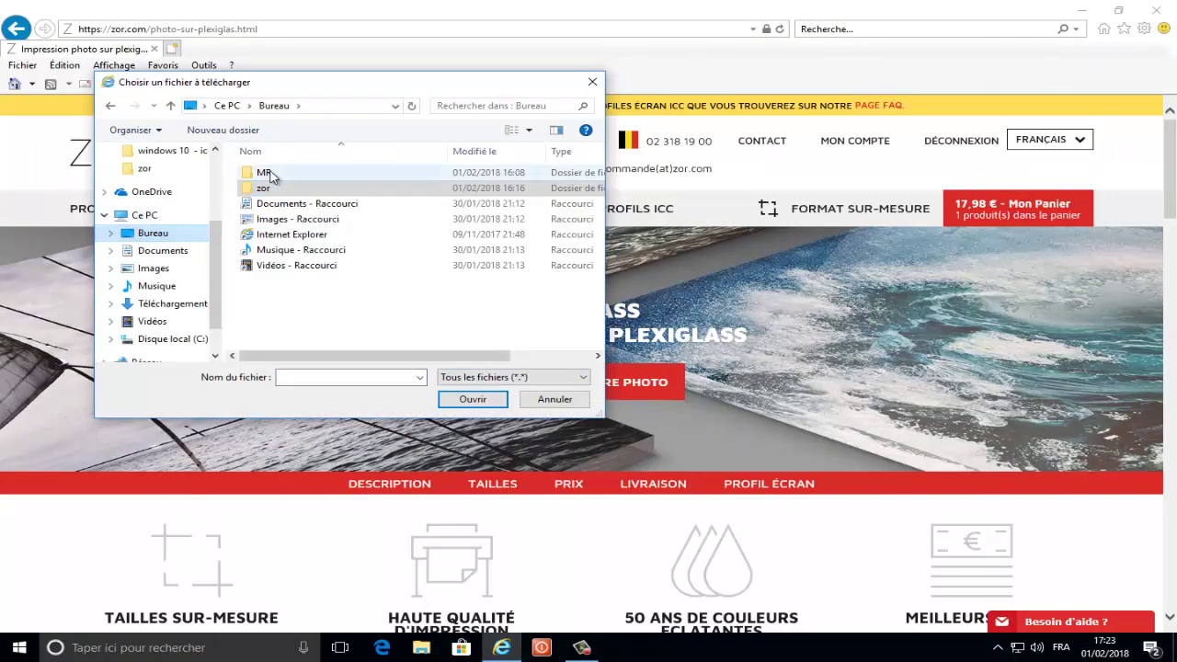
{"action": "double_click", "coordinate": [269, 191]}
{"action": "left_click", "coordinate": [282, 183]}
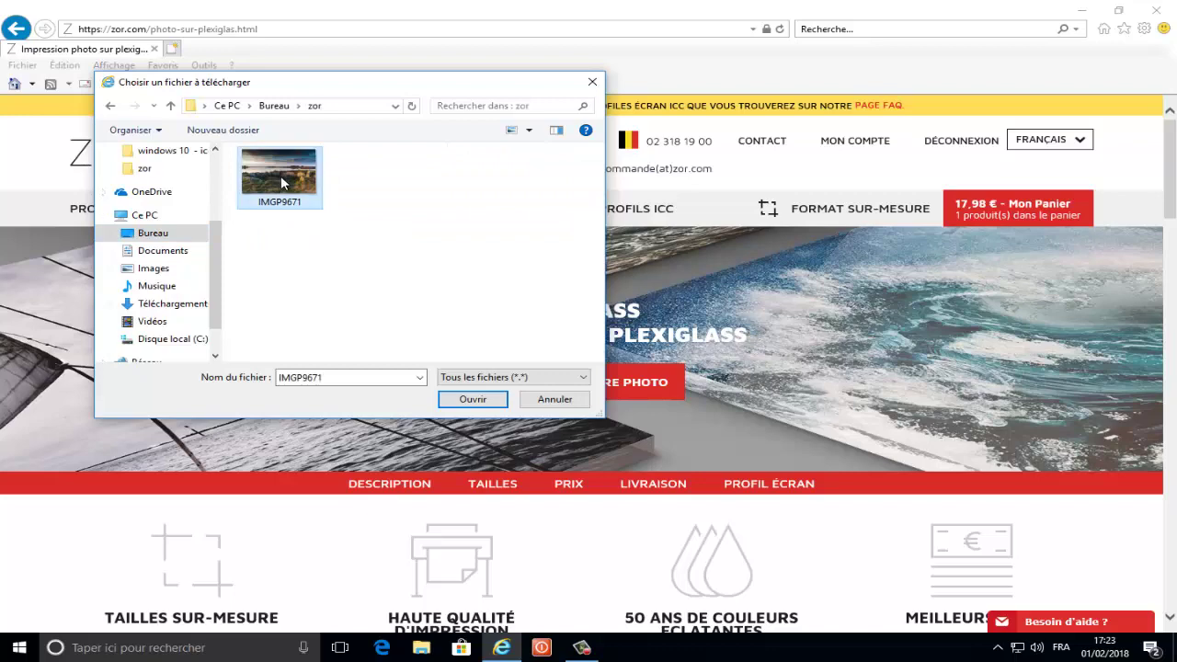
{"action": "left_click", "coordinate": [474, 401]}
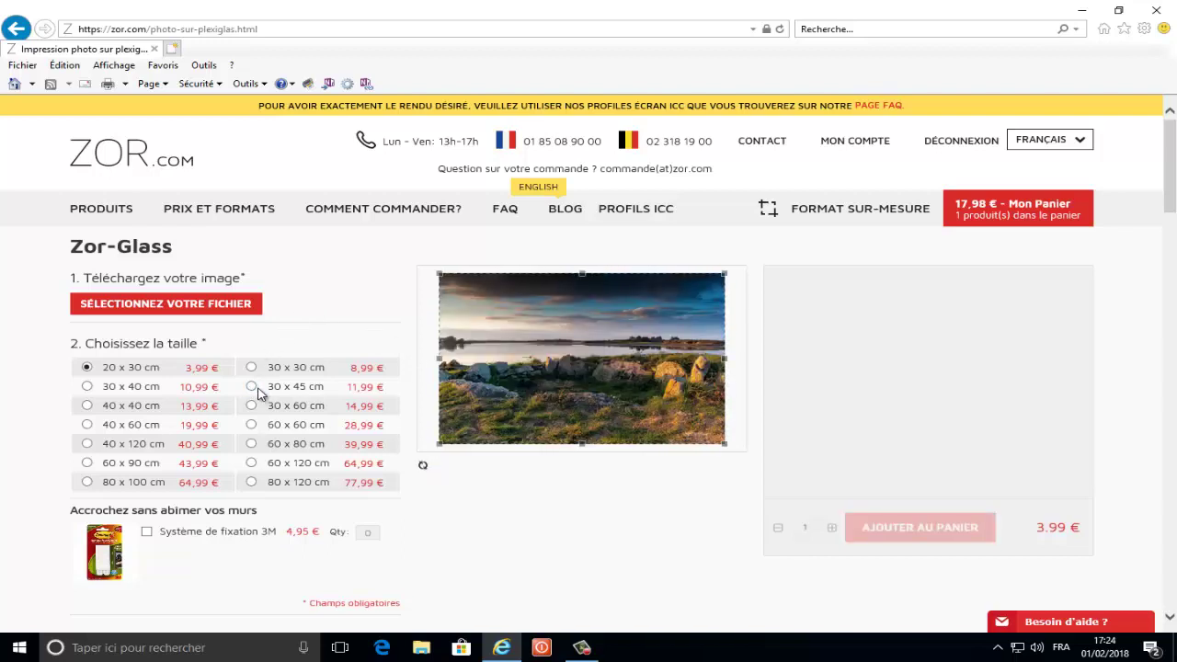
Pick the 30 x 45 cm size, add the print to the cart and go to checkout
{"action": "left_click", "coordinate": [252, 386]}
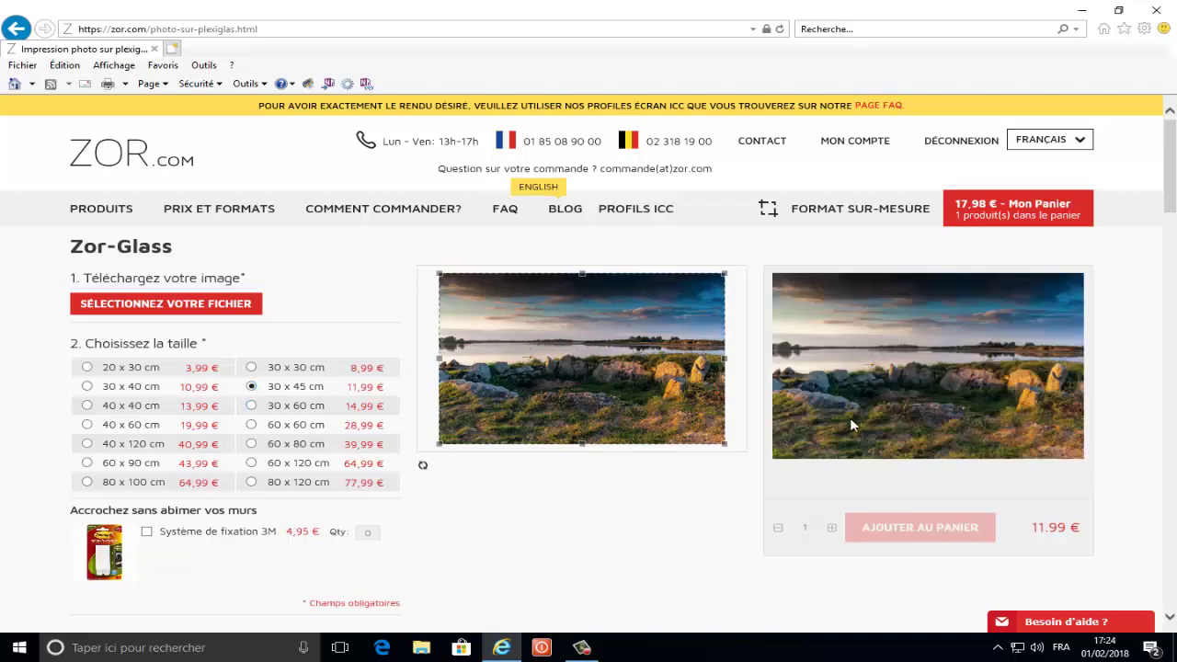
{"action": "left_click", "coordinate": [924, 537]}
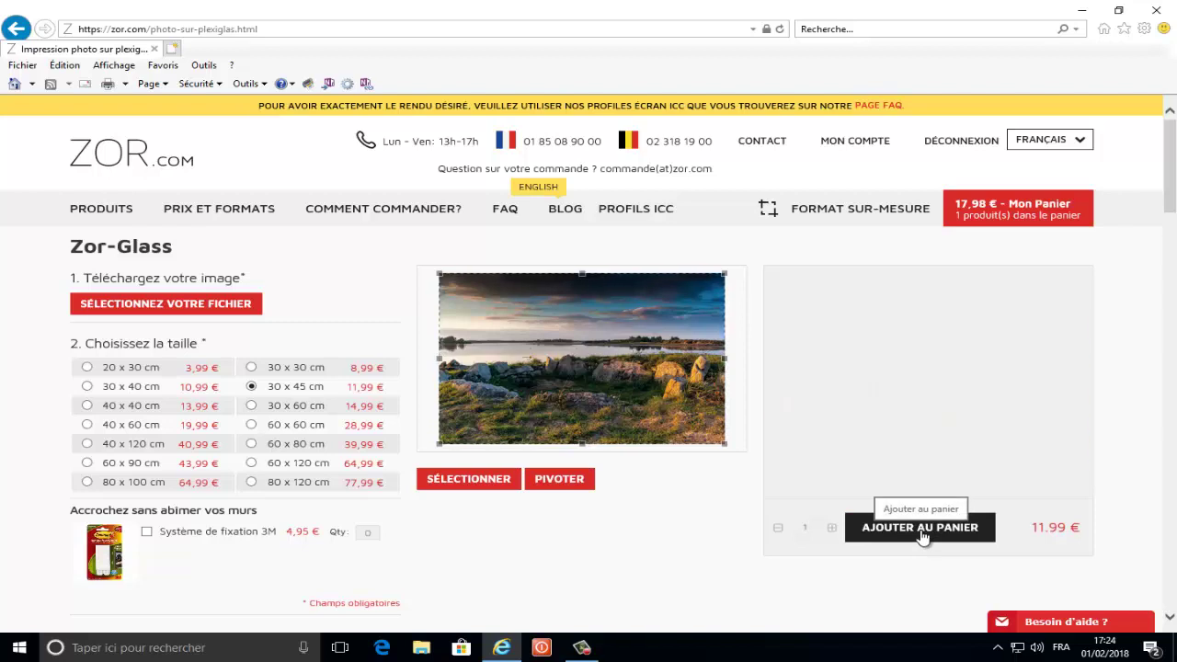
{"action": "left_click", "coordinate": [923, 536]}
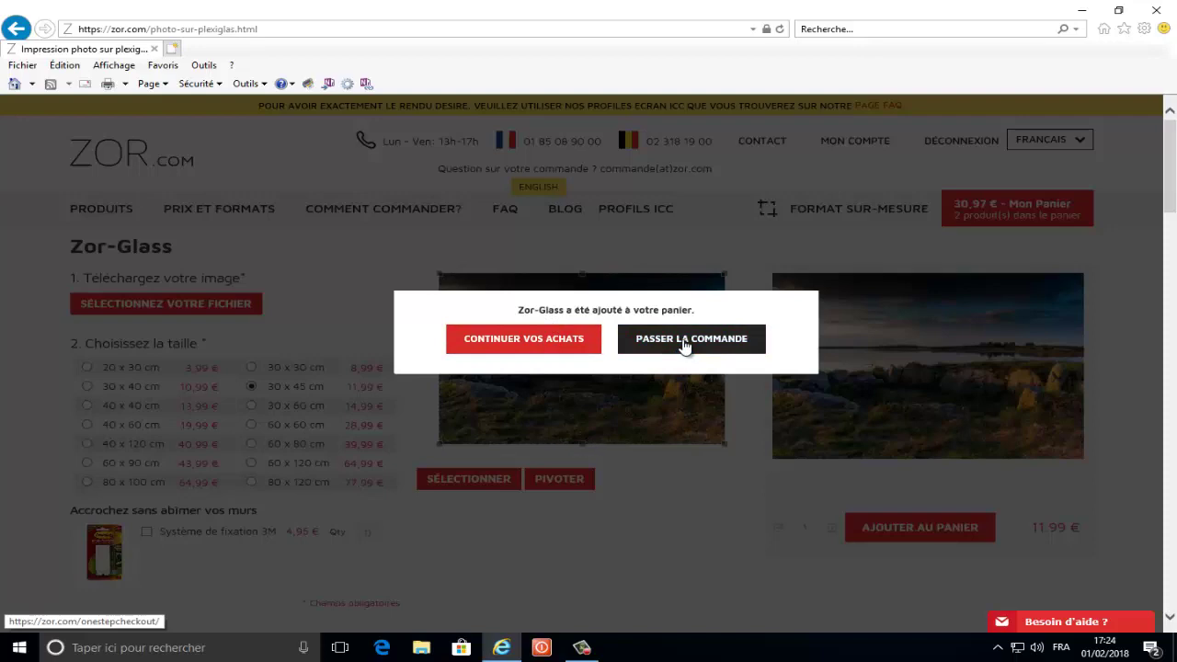
{"action": "left_click", "coordinate": [685, 340]}
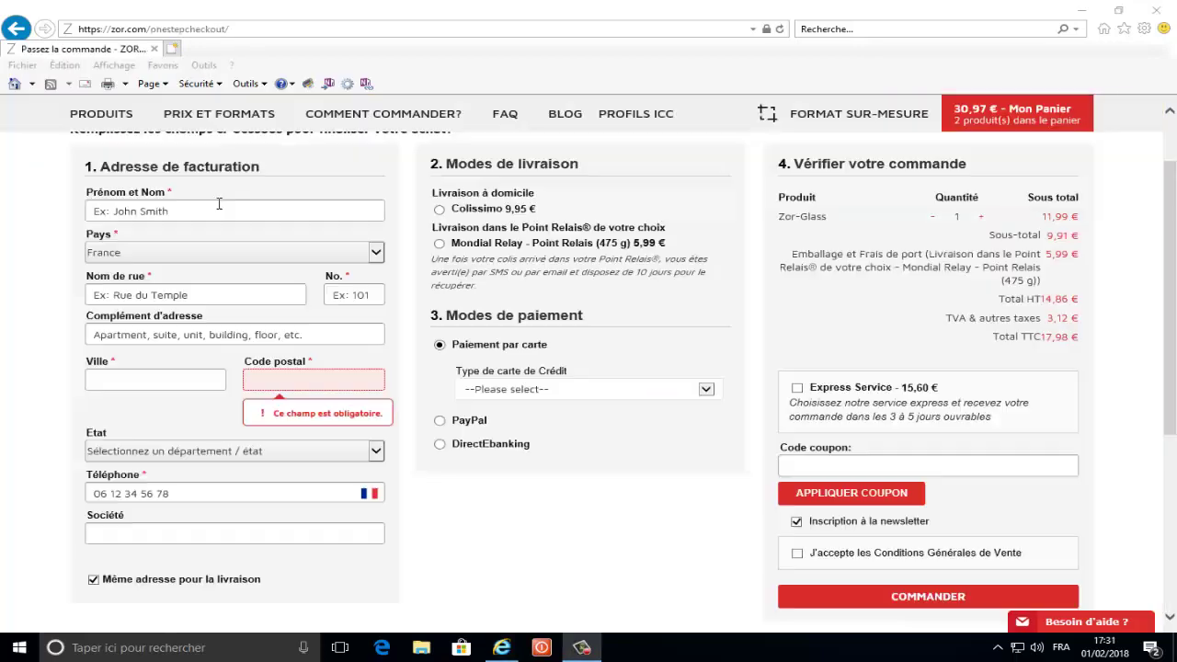
{"action": "scroll", "coordinate": [126, 214], "scroll_direction": "up", "scroll_amount": 3}
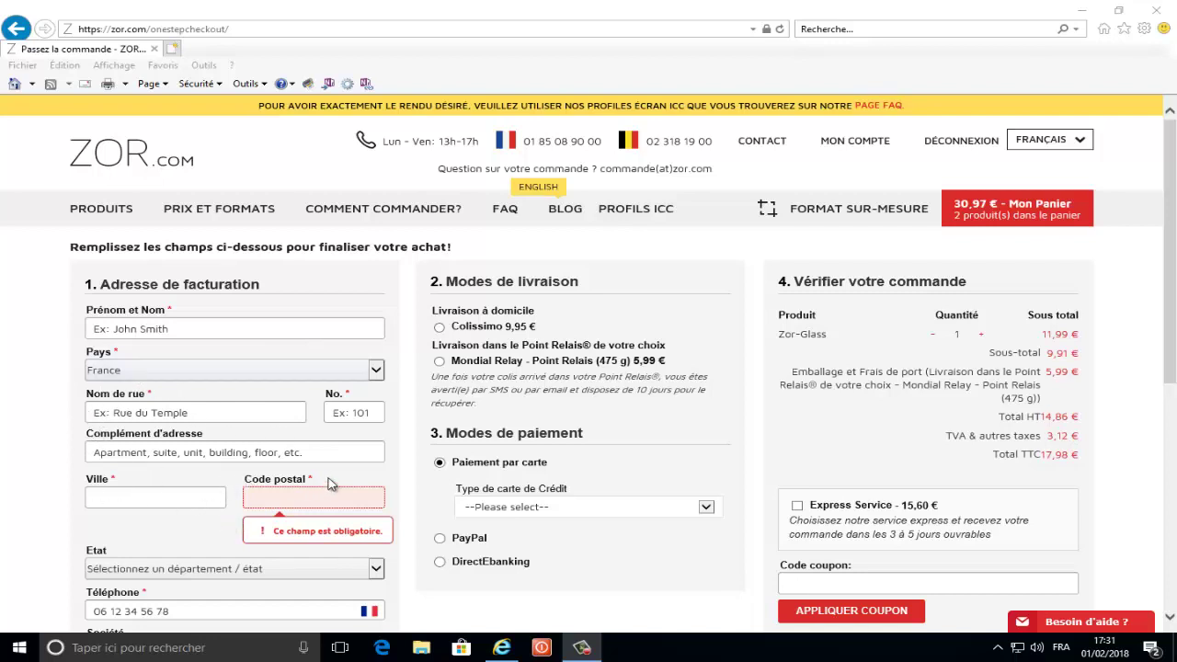
{"action": "scroll", "coordinate": [154, 426], "scroll_direction": "down", "scroll_amount": 3}
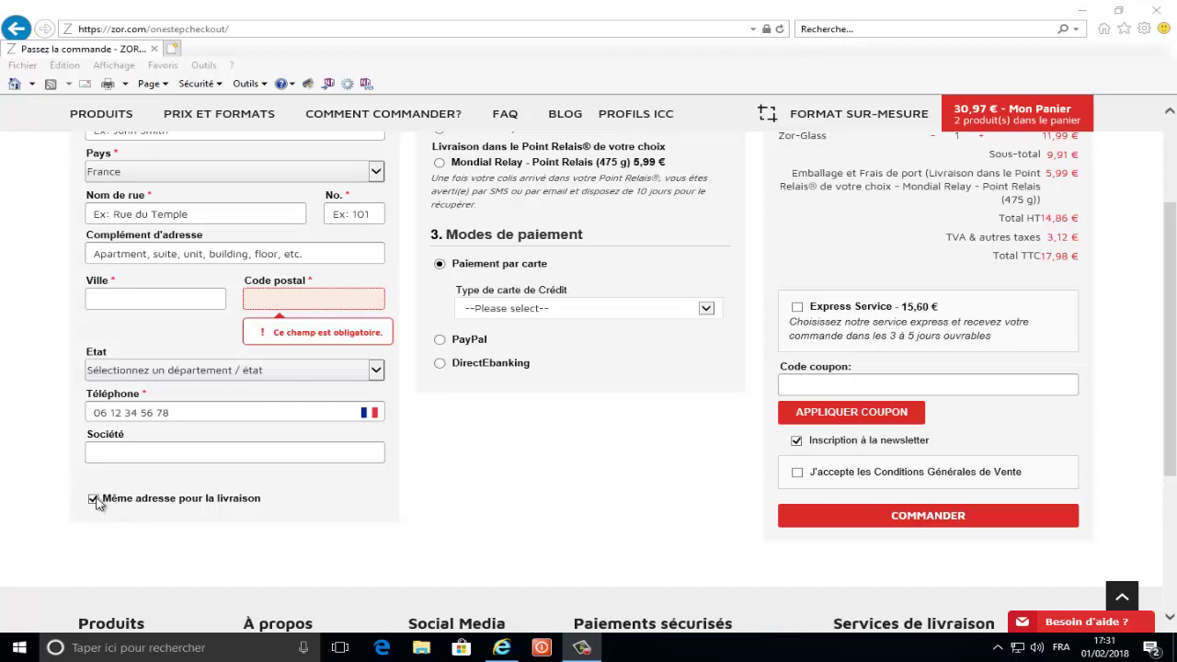
{"action": "left_click", "coordinate": [96, 500]}
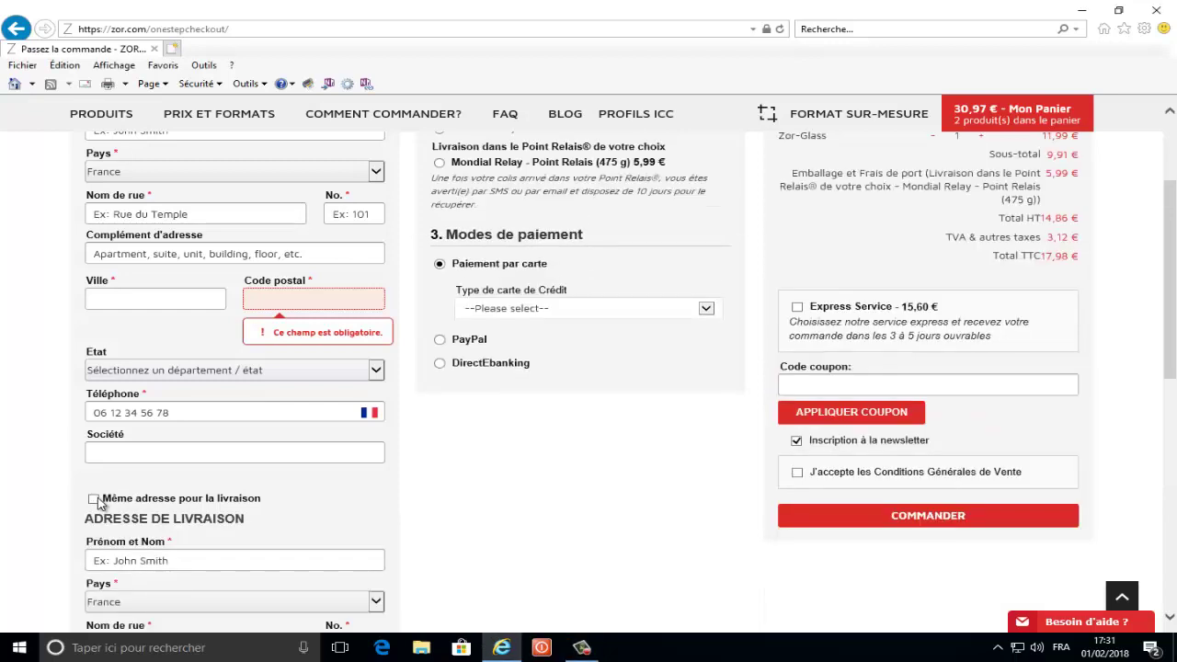
{"action": "left_click", "coordinate": [96, 501]}
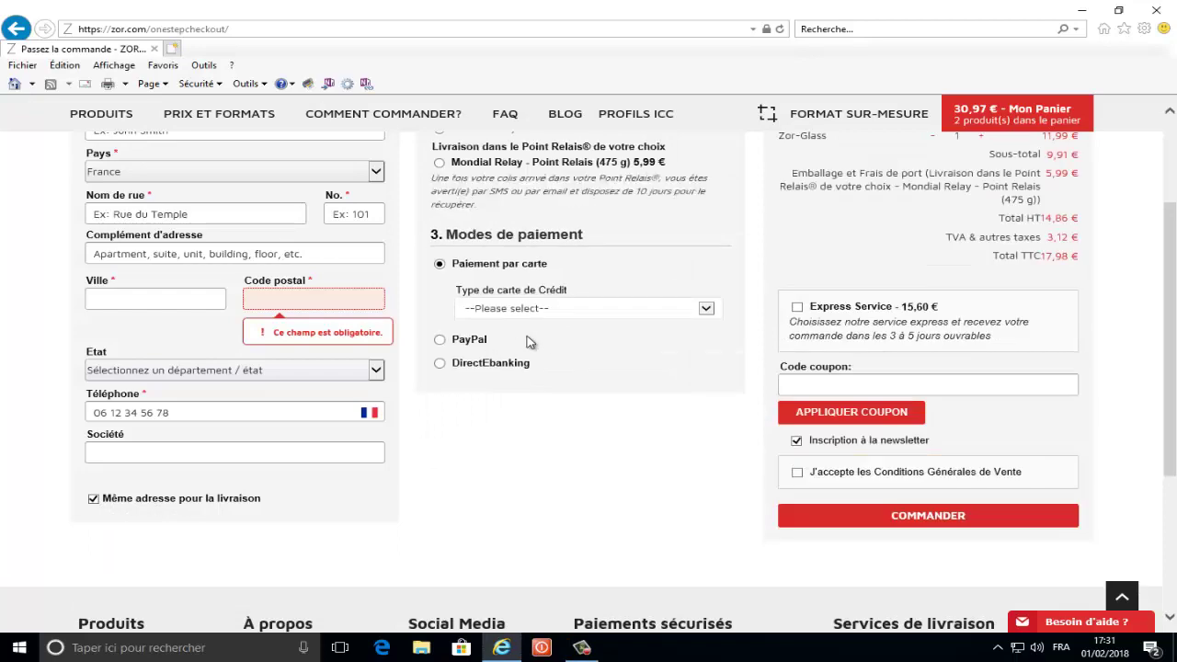
{"action": "scroll", "coordinate": [549, 339], "scroll_direction": "up", "scroll_amount": 3}
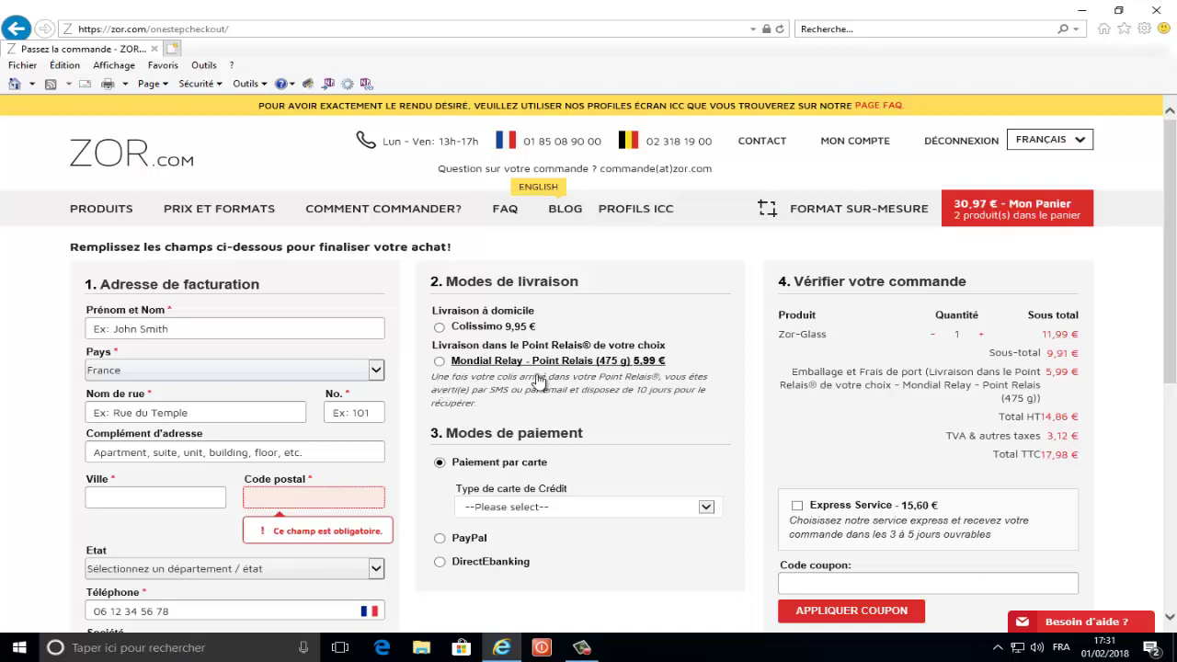
{"action": "scroll", "coordinate": [561, 377], "scroll_direction": "down", "scroll_amount": 3}
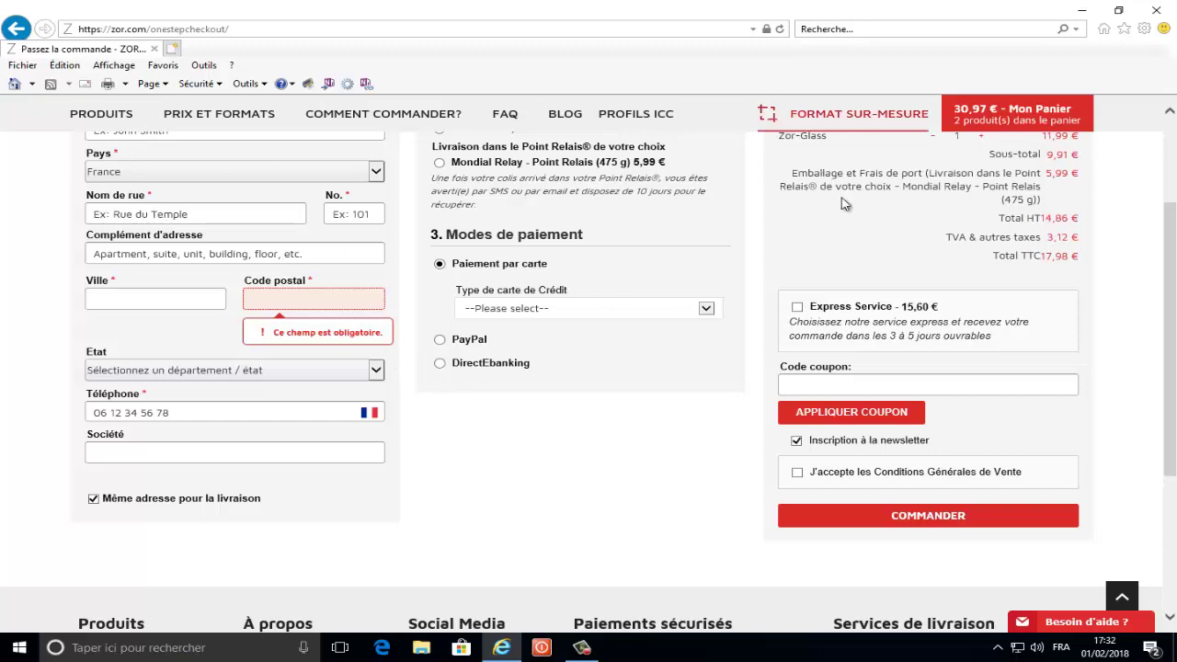
{"action": "scroll", "coordinate": [844, 204], "scroll_direction": "up", "scroll_amount": 3}
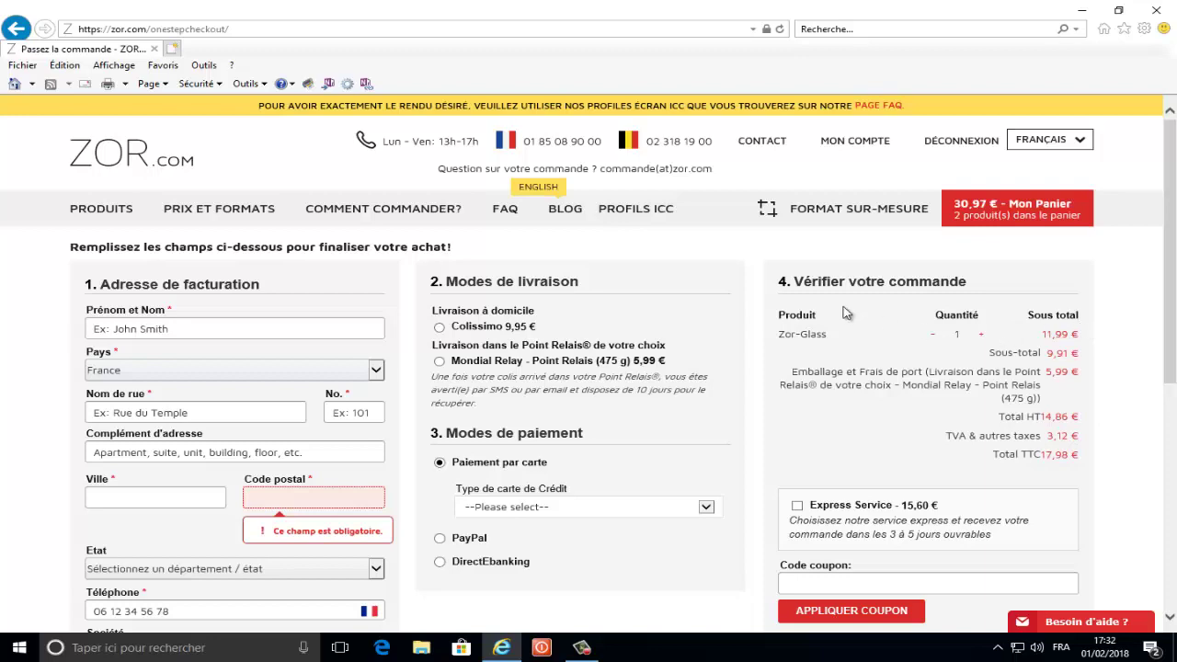
{"action": "scroll", "coordinate": [999, 365], "scroll_direction": "down", "scroll_amount": 3}
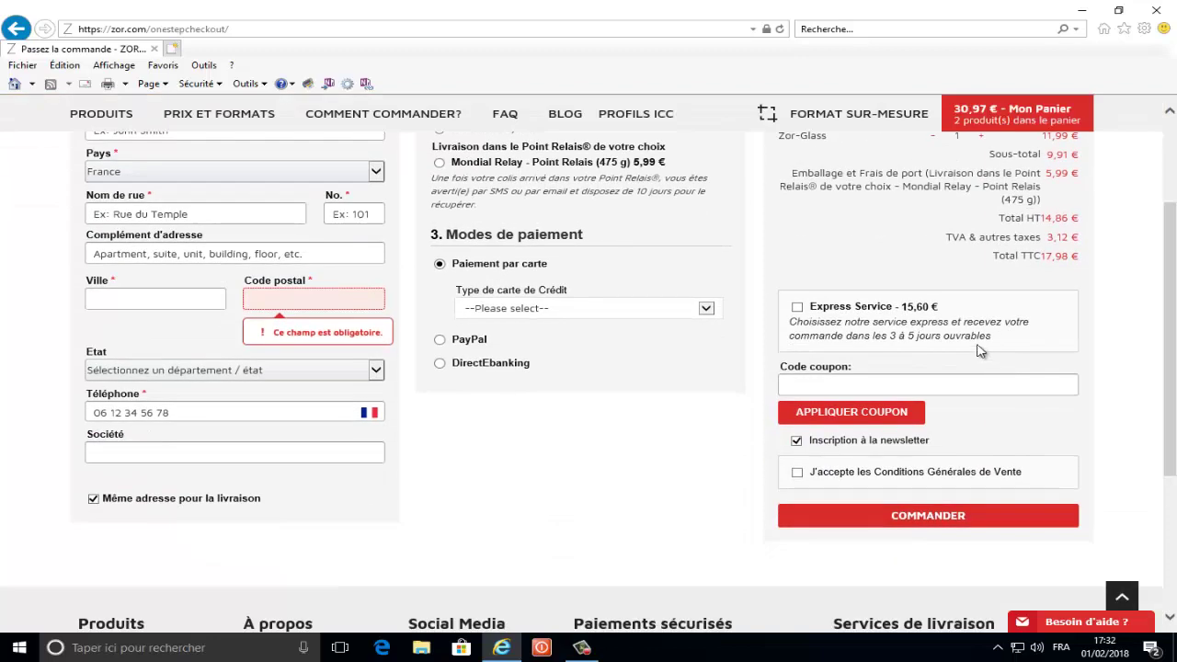
Enter the card holder, number, expiry and CVC, then confirm the card payment
{"action": "left_click", "coordinate": [835, 383]}
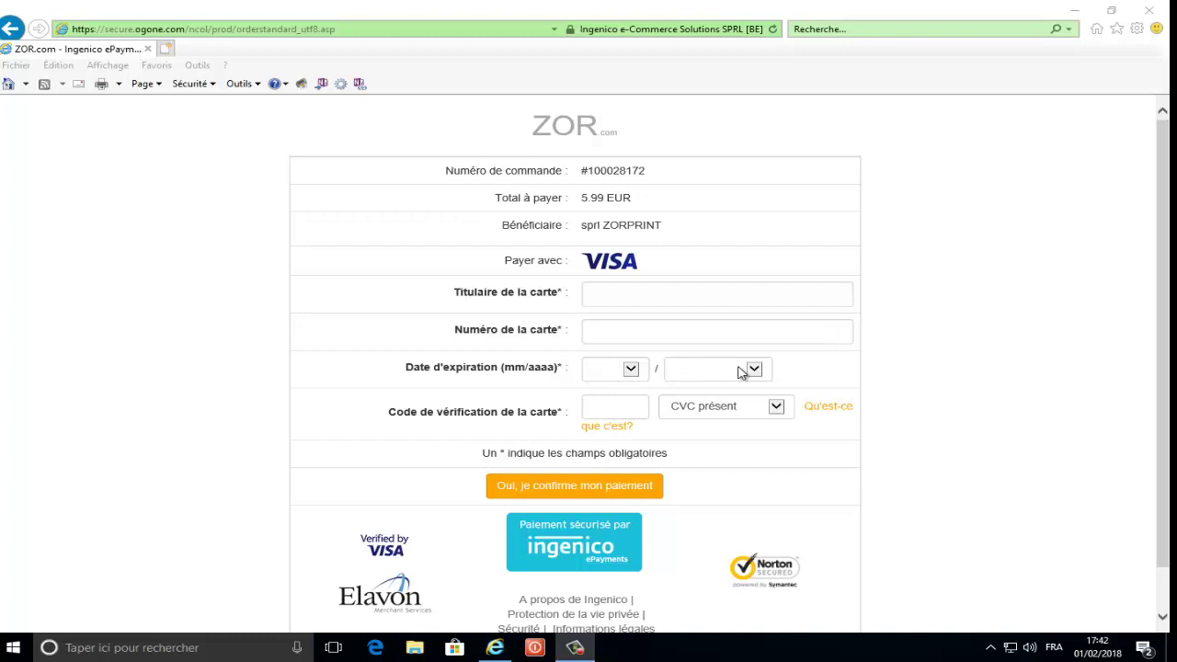
{"action": "left_click", "coordinate": [649, 406]}
{"action": "right_click", "coordinate": [518, 487]}
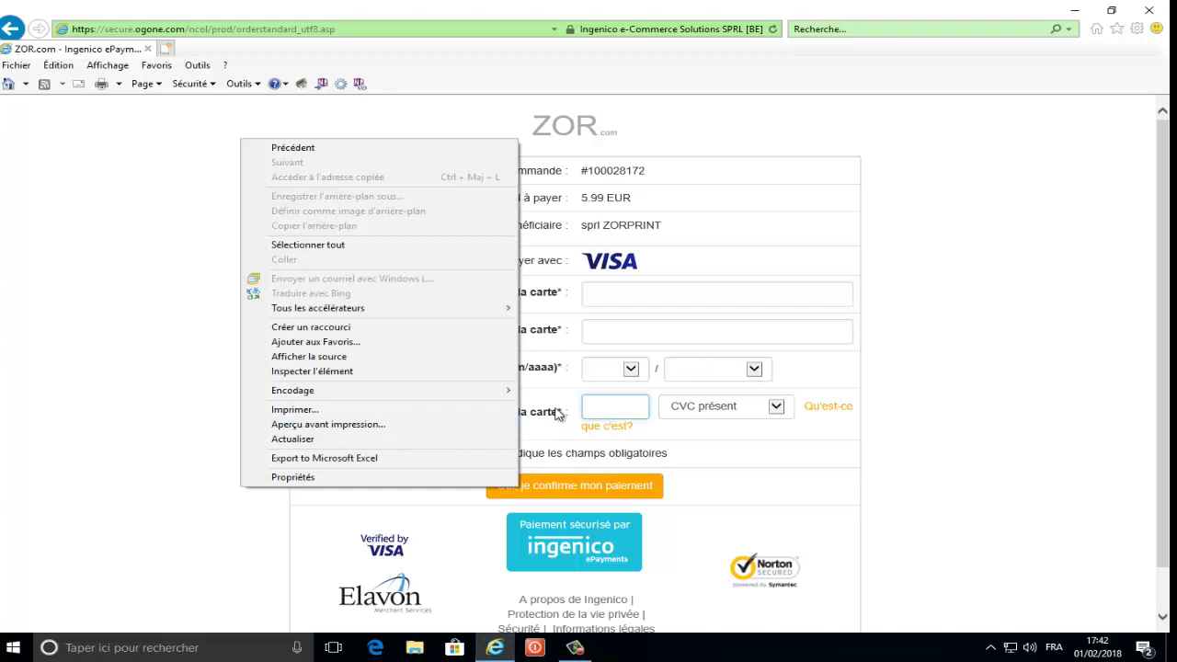
{"action": "left_click", "coordinate": [611, 405]}
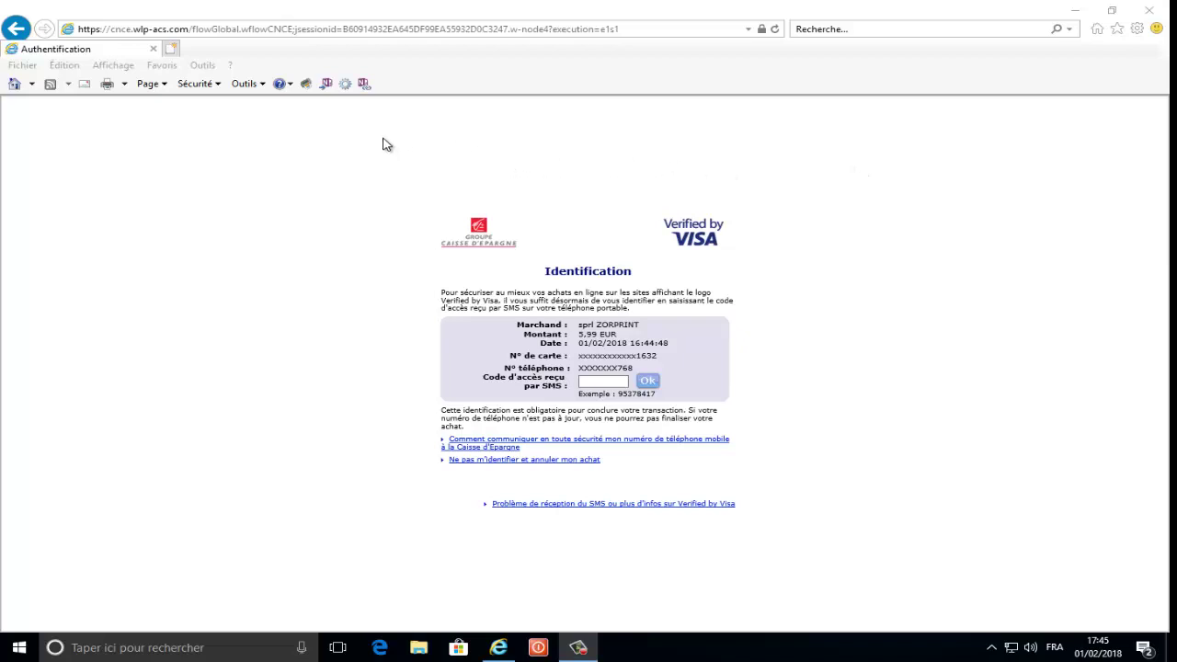
Enter the SMS access code and submit it with OK
{"action": "left_click", "coordinate": [606, 382]}
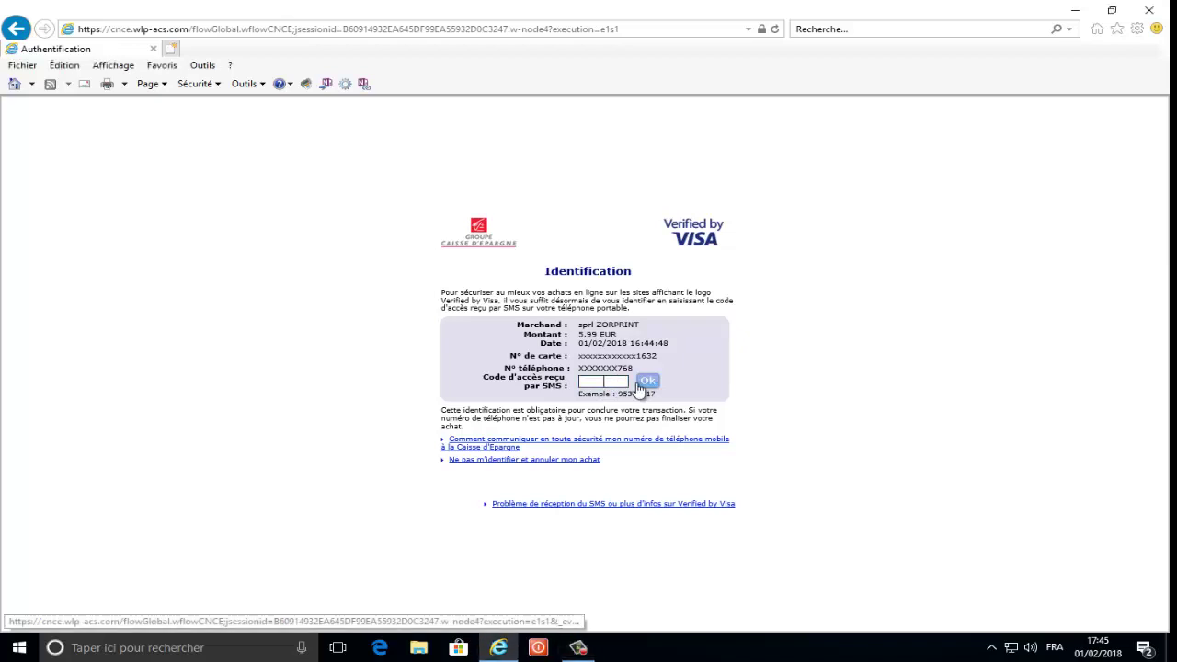
{"action": "left_click", "coordinate": [648, 385]}
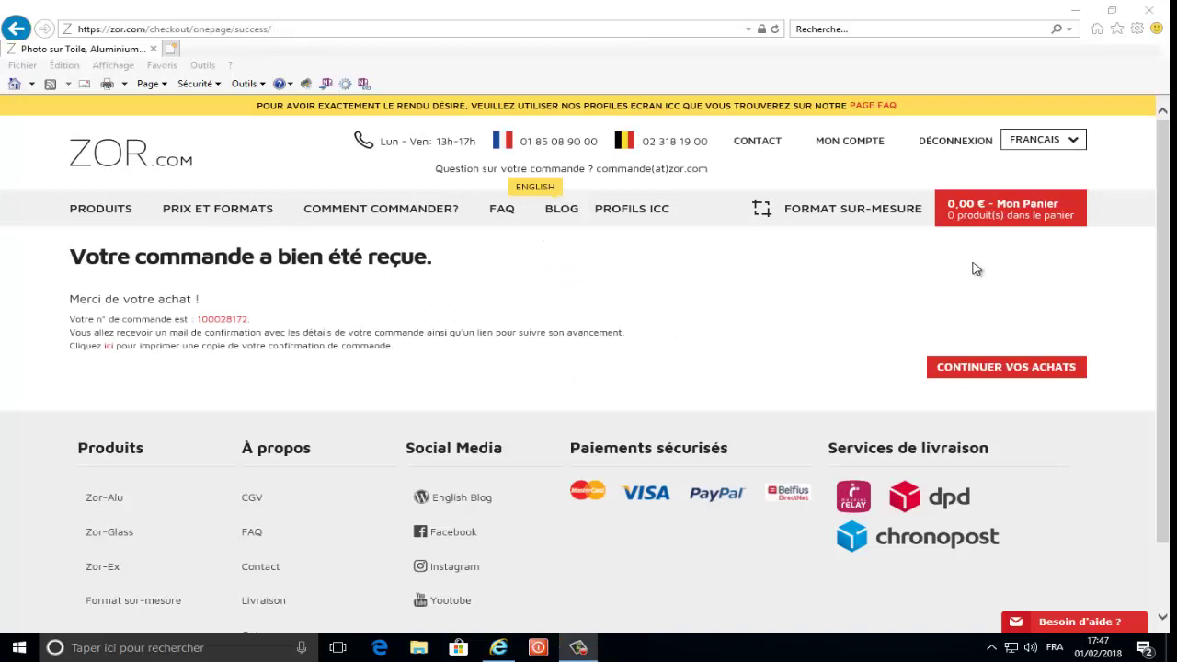
{"action": "mouse_move", "coordinate": [632, 207]}
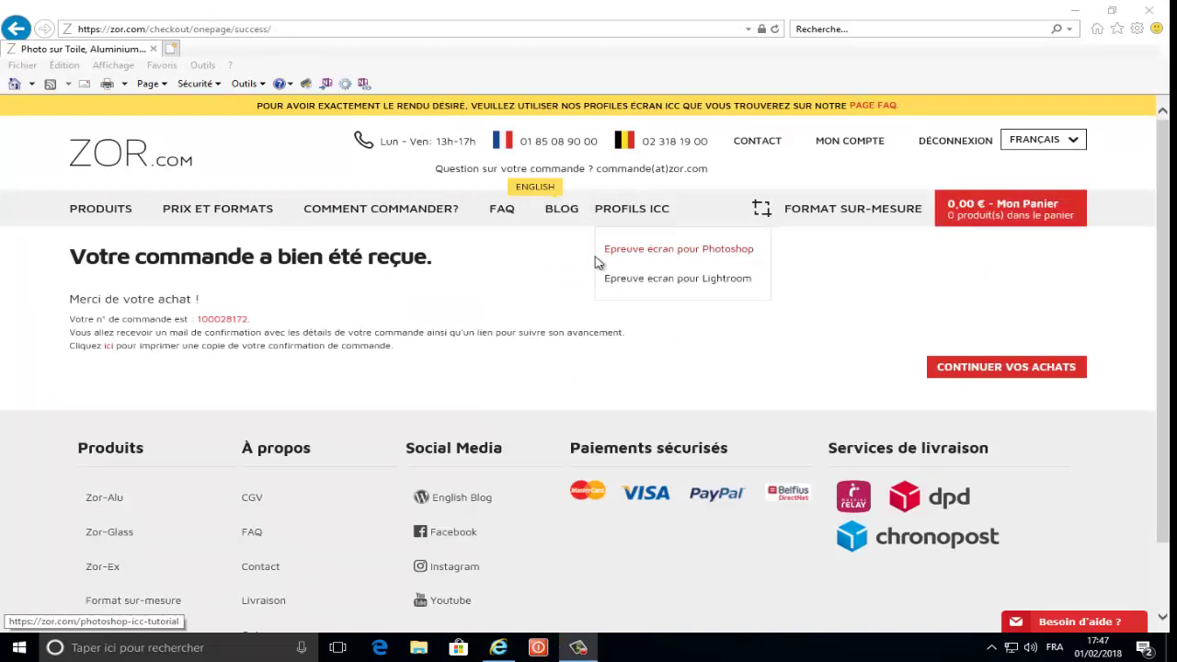